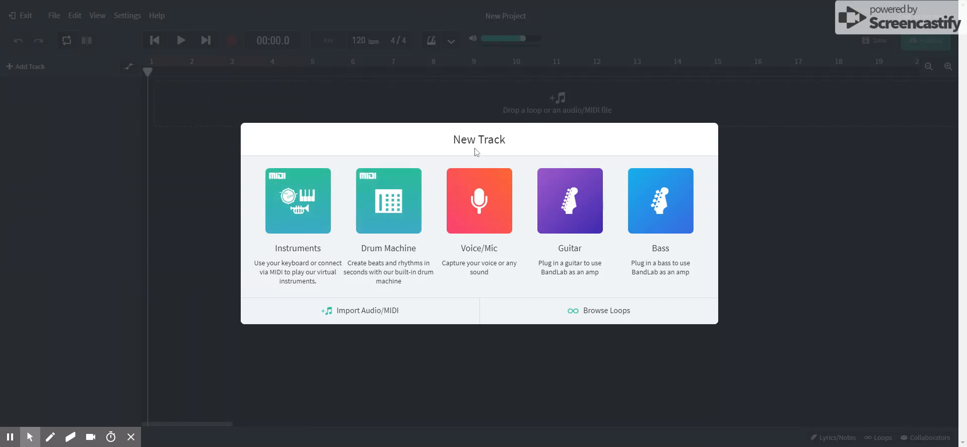
# Add a virtual instrument track and try out a short run of notes on the Grand Piano
pyautogui.click(286, 215)
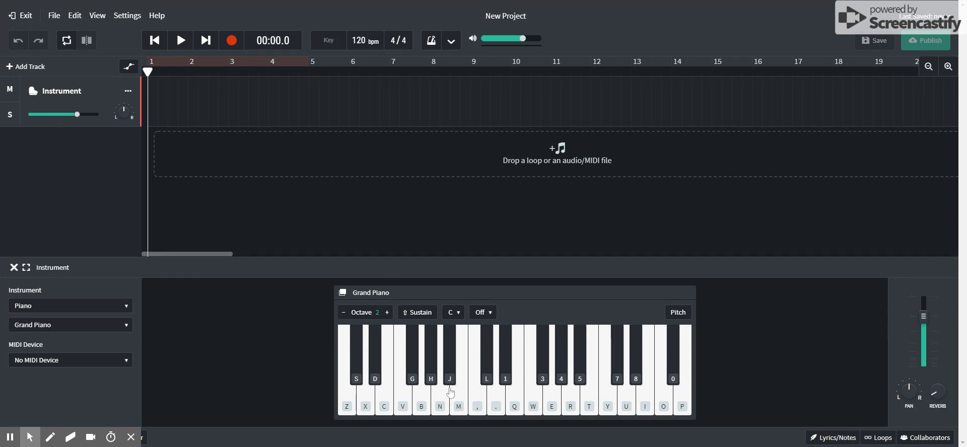
pyautogui.press('z')
pyautogui.press('x')
pyautogui.press('c')
pyautogui.press('b')
pyautogui.press('v')
pyautogui.press('c')
pyautogui.press('x')
pyautogui.press('z')
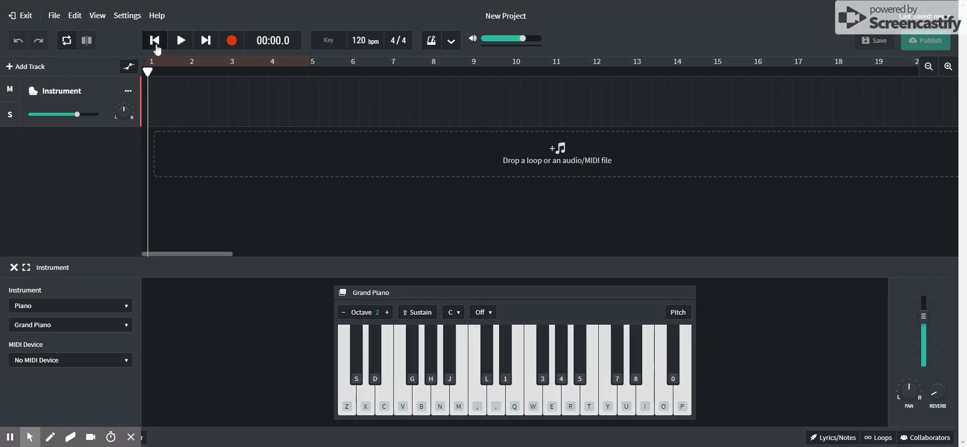
# Record a four-bar Grand Piano pattern alternating between low C and F, with an F sharp near the end
pyautogui.click(232, 44)
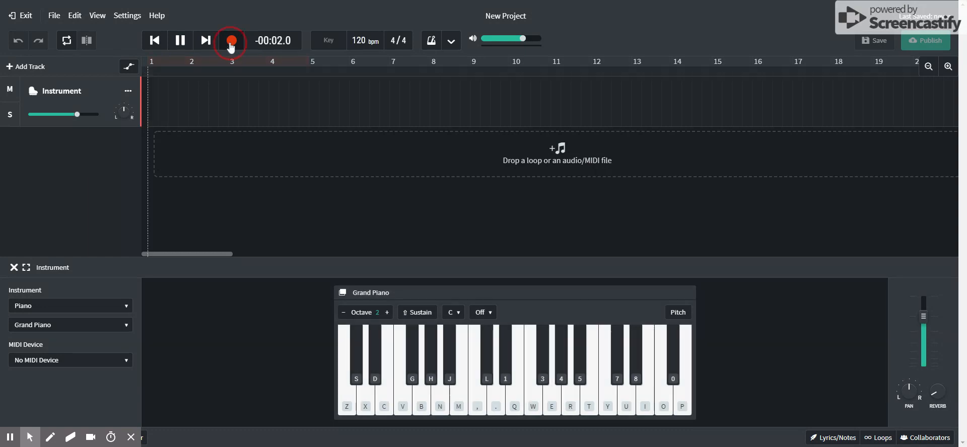
pyautogui.press('z')
pyautogui.press('v')
pyautogui.press('z')
pyautogui.press('z')
pyautogui.press('v')
pyautogui.press('z')
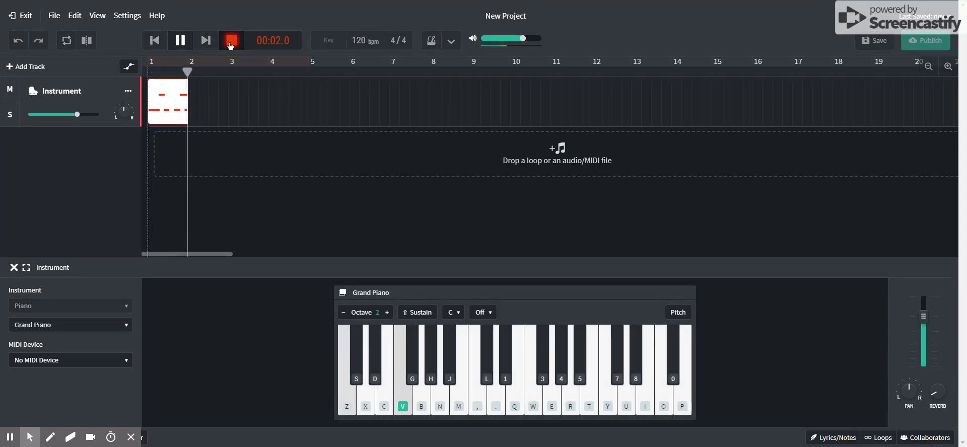
pyautogui.press('v')
pyautogui.press('z')
pyautogui.press('z')
pyautogui.press('v')
pyautogui.press('z')
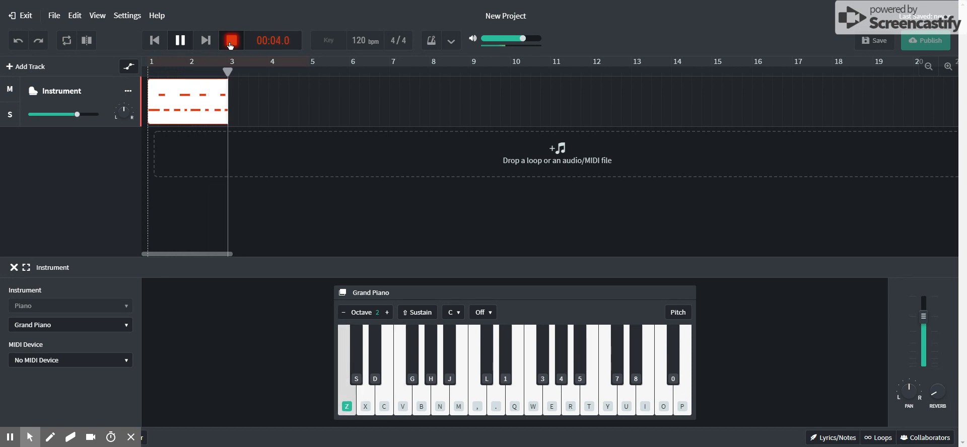
pyautogui.press('v')
pyautogui.press('z')
pyautogui.press('z')
pyautogui.press('v')
pyautogui.press('v')
pyautogui.press('z')
pyautogui.press('g')
pyautogui.press('z')
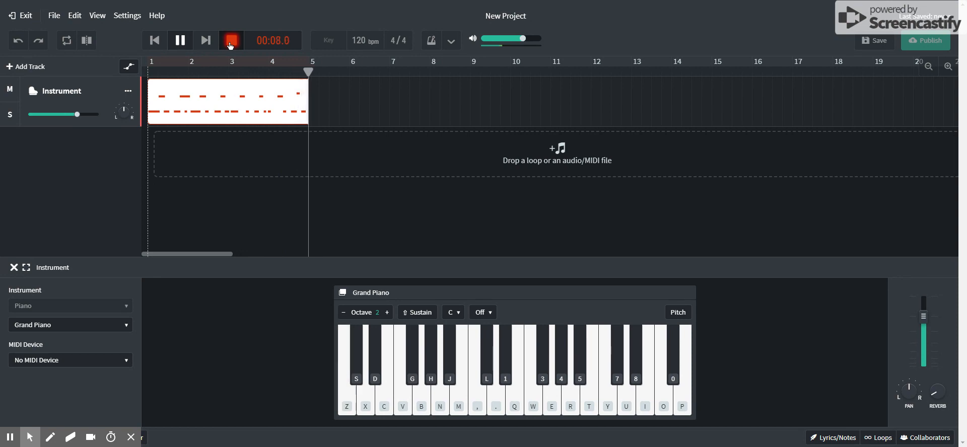
pyautogui.click(180, 40)
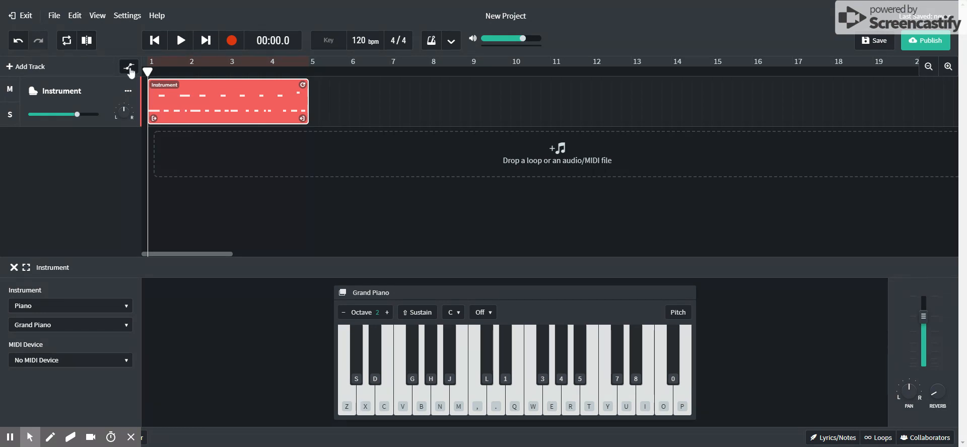
# Add a second virtual instrument track to the project
pyautogui.moveTo(148, 70)
pyautogui.mouseDown()
pyautogui.moveTo(216, 71)
pyautogui.moveTo(150, 71)
pyautogui.mouseUp()
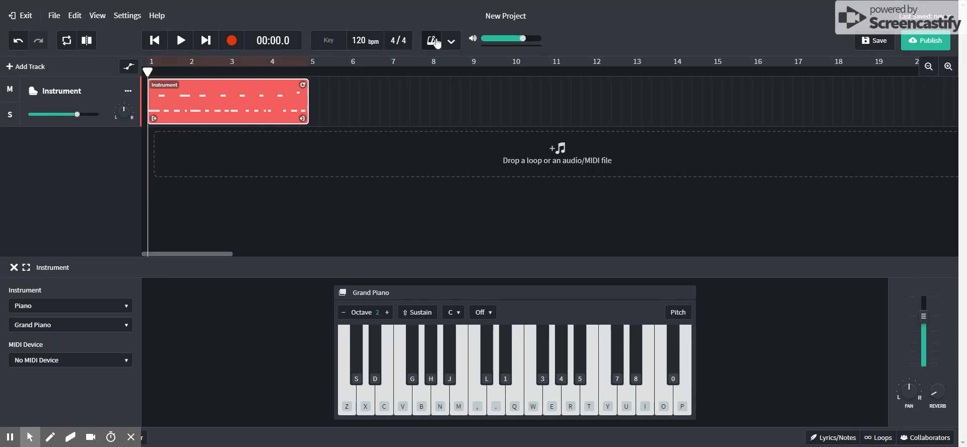
pyautogui.moveTo(502, 44)
pyautogui.click(20, 67)
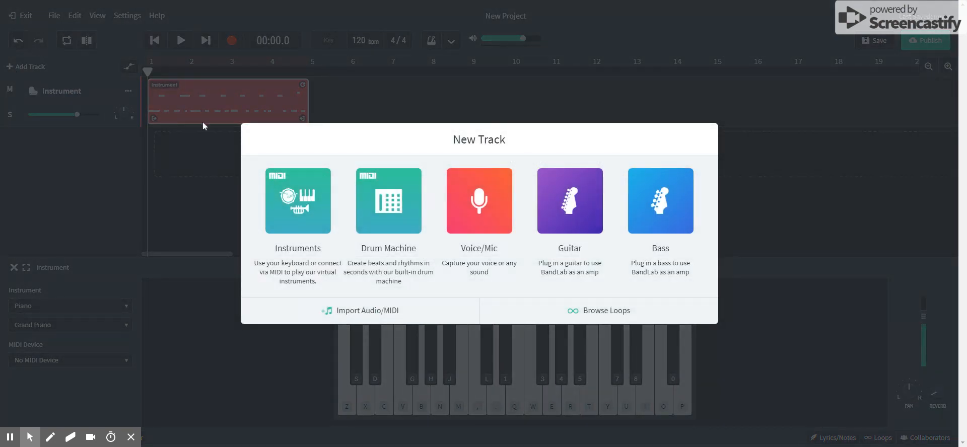
pyautogui.click(306, 220)
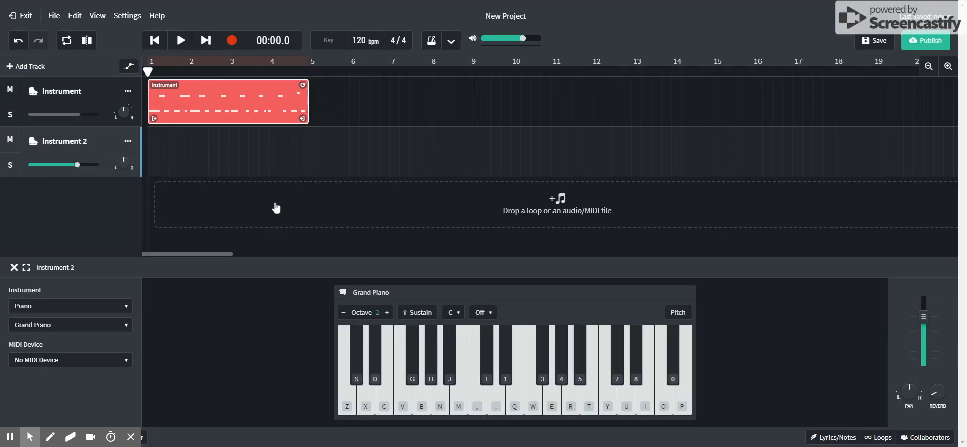
# Copy the recorded region from the first track onto Instrument 2 and place it starting at bar 5
pyautogui.click(236, 100)
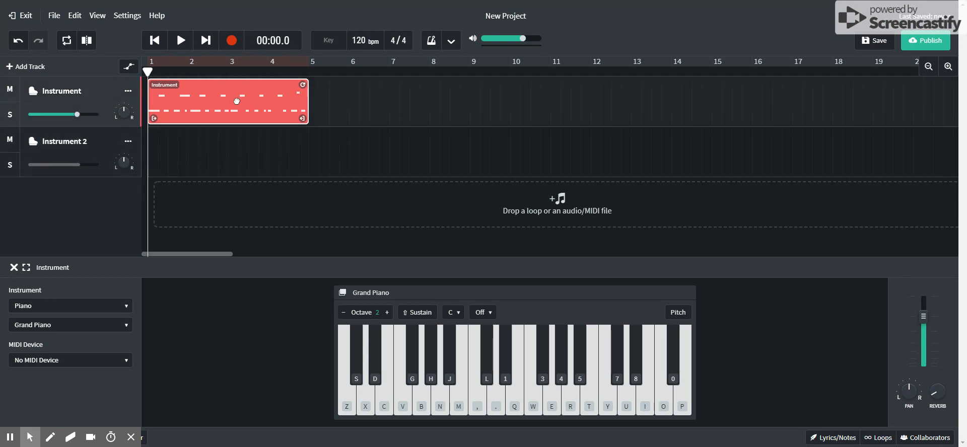
pyautogui.rightClick(237, 101)
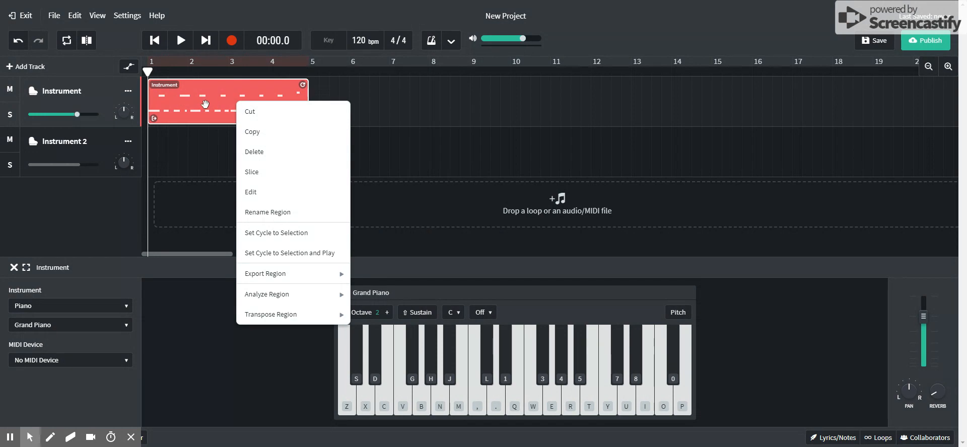
pyautogui.click(253, 137)
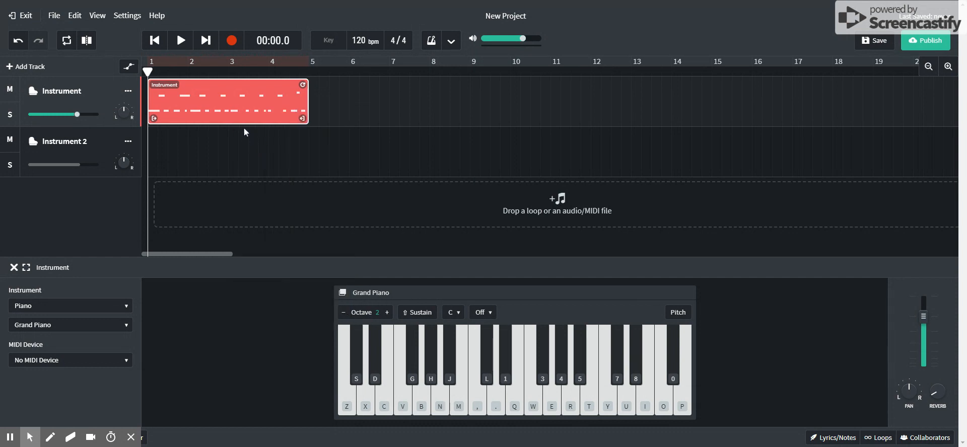
pyautogui.click(214, 164)
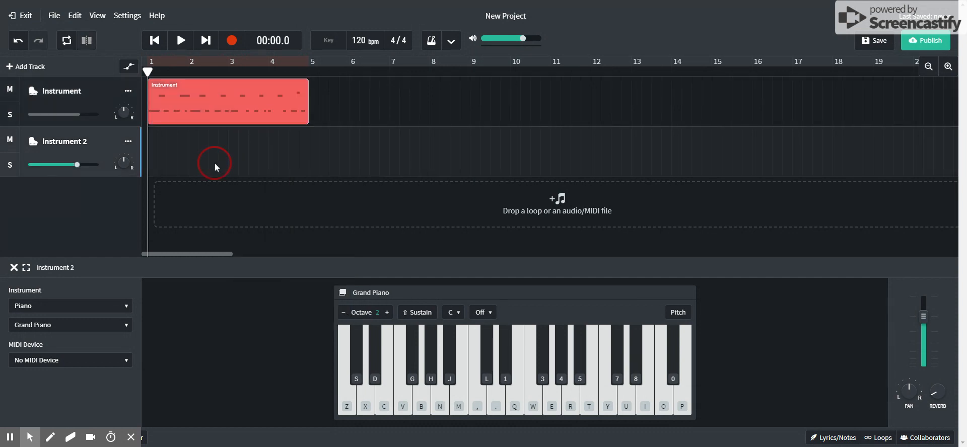
pyautogui.rightClick(215, 163)
pyautogui.click(227, 172)
pyautogui.moveTo(219, 153); pyautogui.dragTo(378, 153)
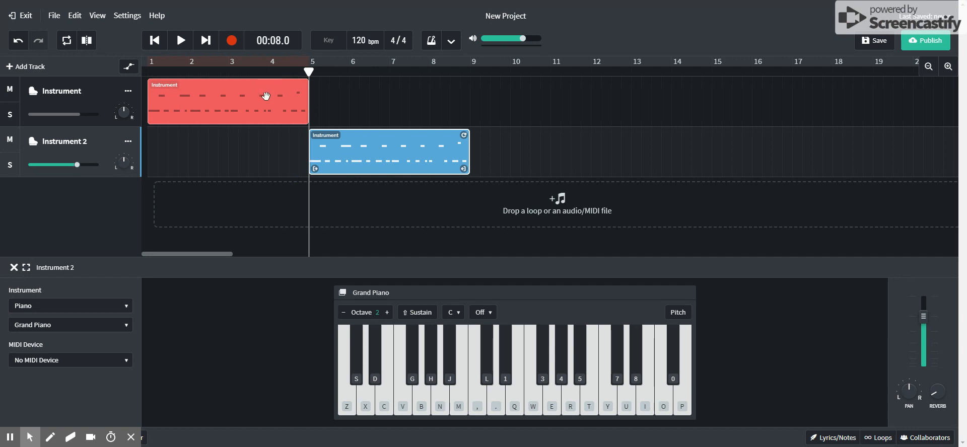
# Add a third instrument track and place a copy of the Instrument 2 region on it starting at bar 9
pyautogui.rightClick(357, 160)
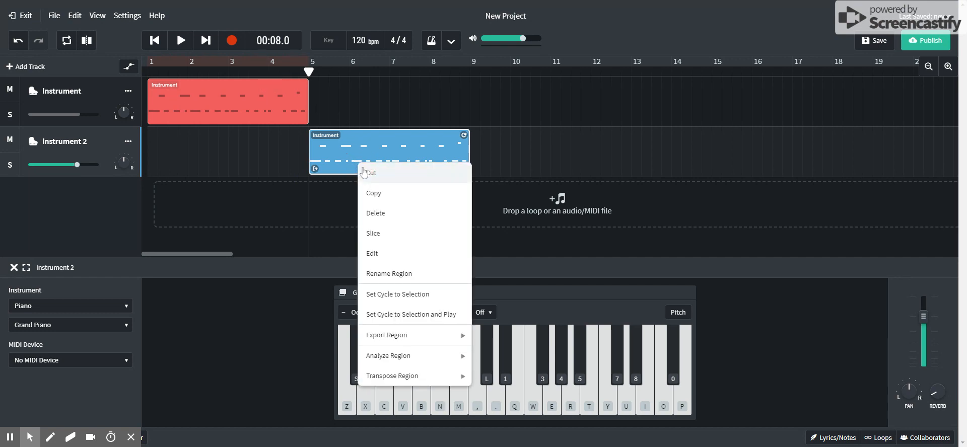
pyautogui.click(393, 202)
pyautogui.click(26, 66)
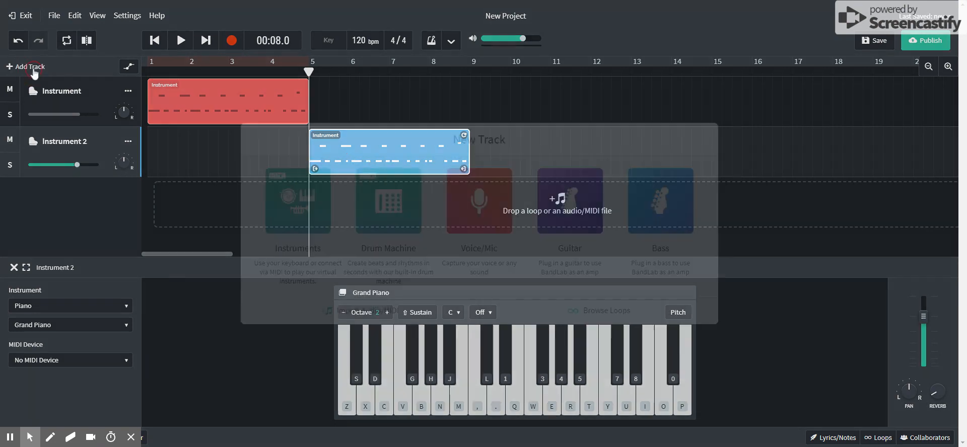
pyautogui.click(313, 210)
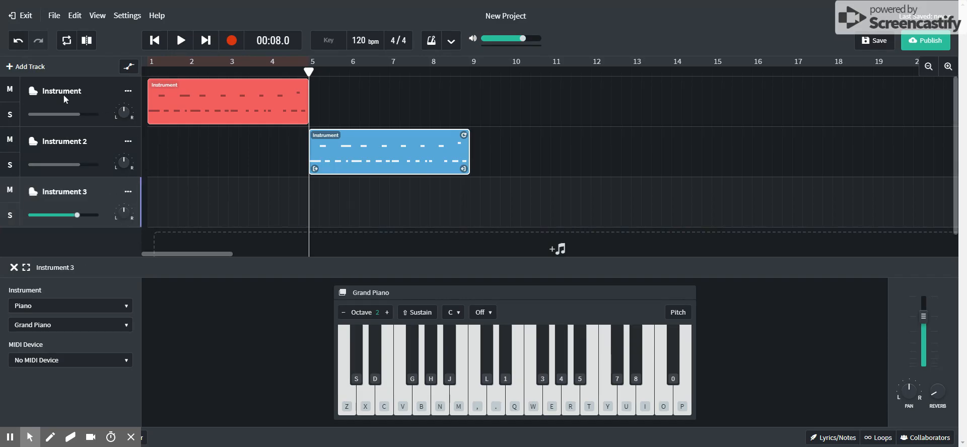
pyautogui.rightClick(503, 204)
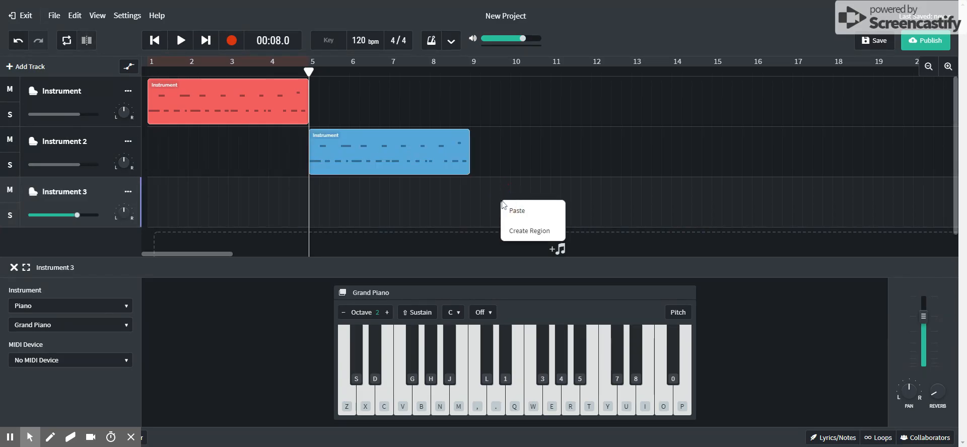
pyautogui.click(516, 216)
pyautogui.moveTo(378, 202); pyautogui.dragTo(537, 204)
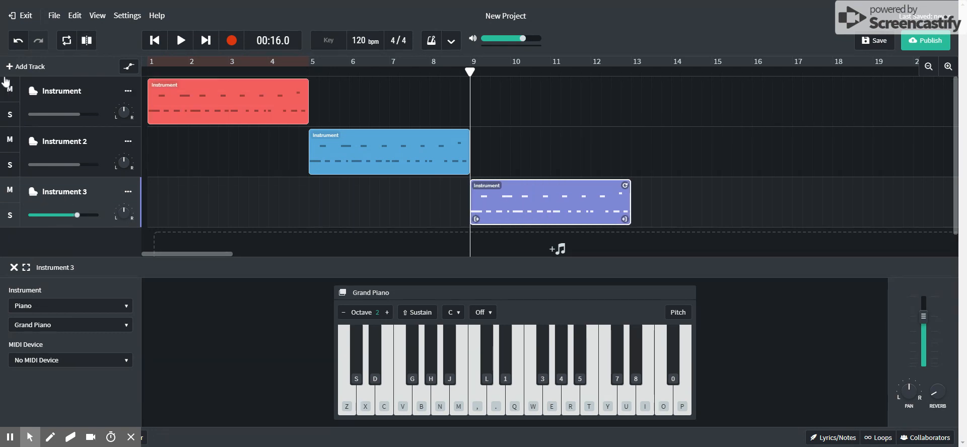
# Add two more virtual instrument tracks below Instrument 3
pyautogui.click(30, 66)
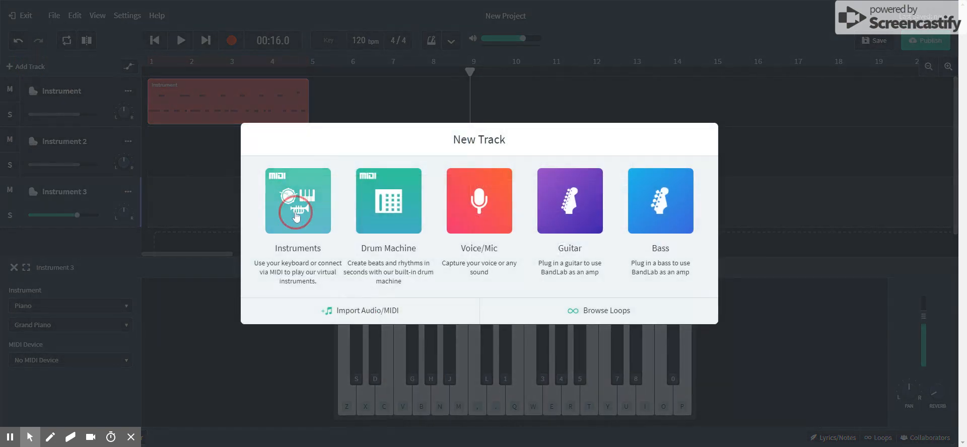
pyautogui.click(311, 212)
pyautogui.click(24, 70)
pyautogui.click(309, 212)
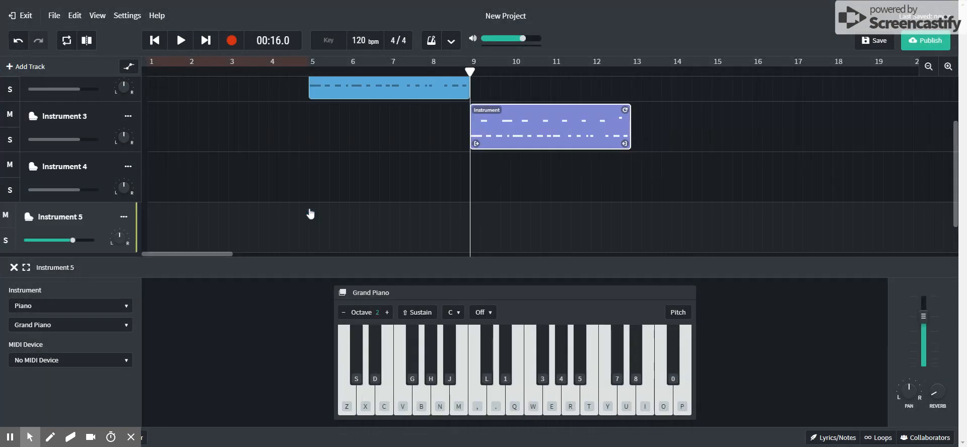
# Paste the copied region onto Instrument 4 at bar 9 and onto Instrument 5 at bar 13
pyautogui.click(558, 173)
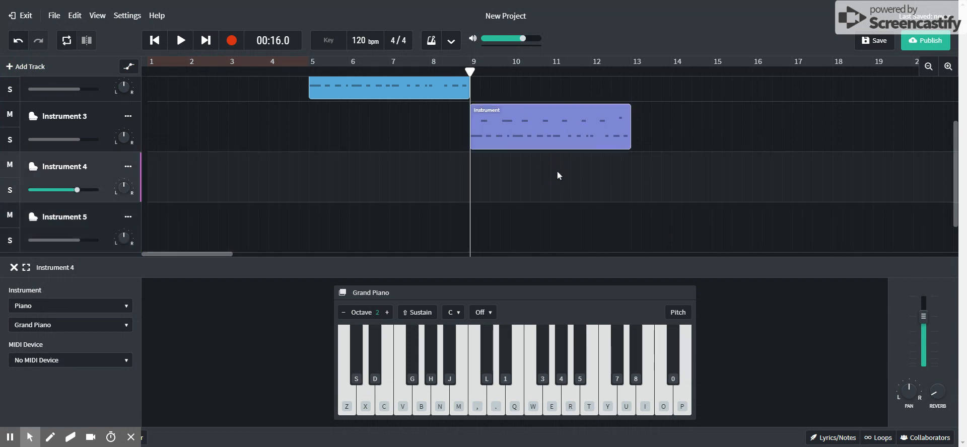
pyautogui.rightClick(555, 171)
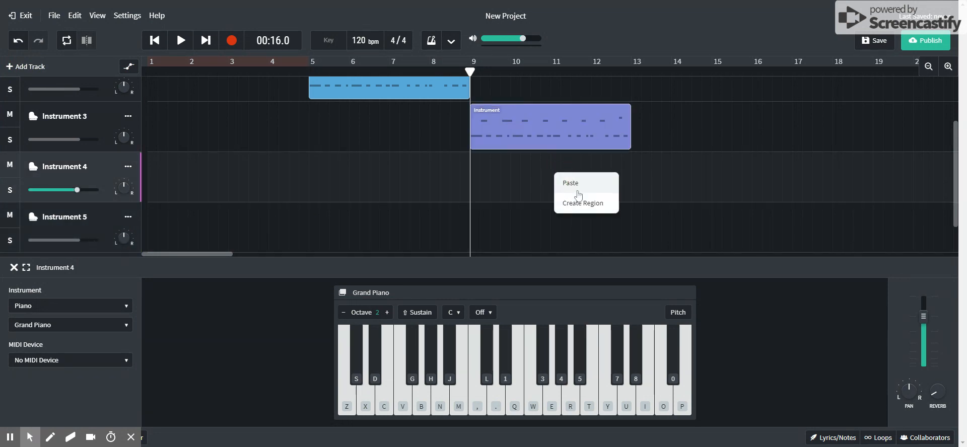
pyautogui.click(578, 193)
pyautogui.rightClick(490, 235)
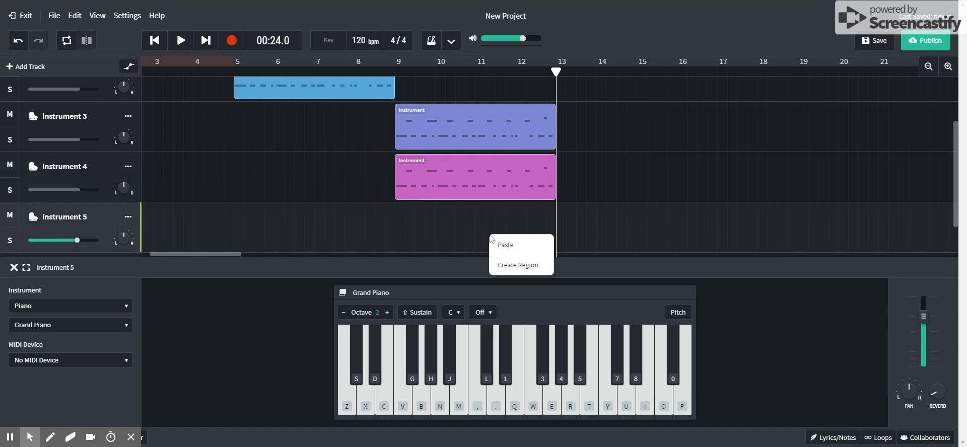
pyautogui.click(503, 246)
# Move the Instrument 4 region to start at bar 13 and the Instrument 5 region to start at bar 17
pyautogui.moveTo(361, 180); pyautogui.dragTo(531, 179)
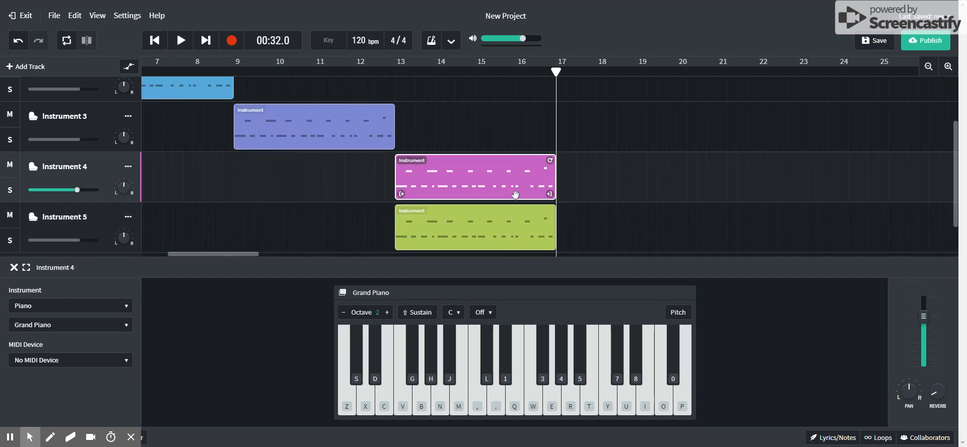
pyautogui.click(481, 232)
pyautogui.moveTo(481, 232); pyautogui.dragTo(638, 207)
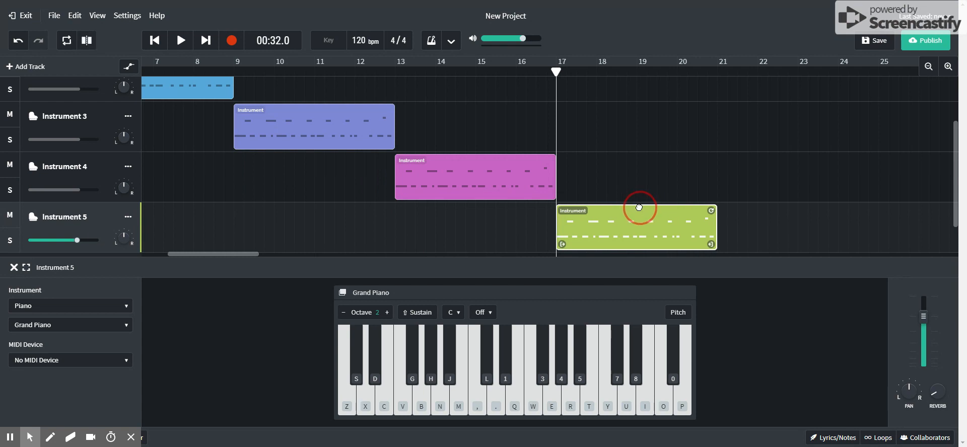
# Zoom out the timeline and review the staggered arrangement of regions across all five instrument tracks
pyautogui.moveTo(233, 255); pyautogui.dragTo(169, 253)
pyautogui.scroll(3, 408, 223)
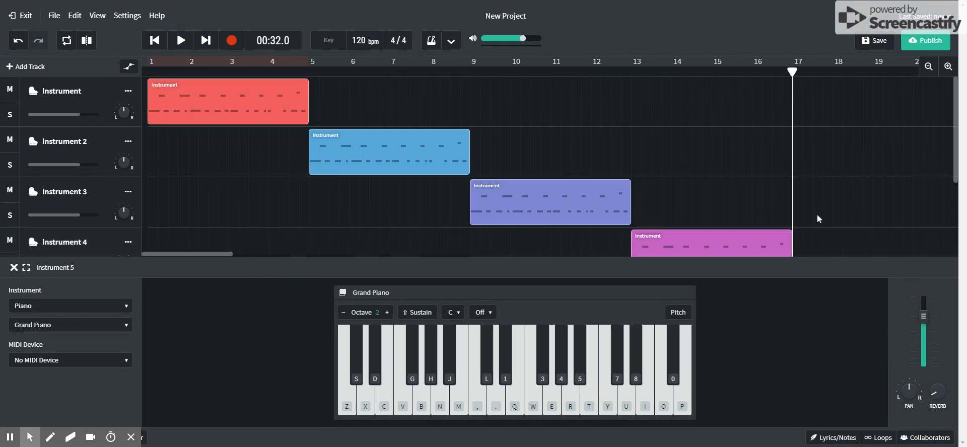
pyautogui.scroll(-1, 857, 212)
pyautogui.click(930, 67)
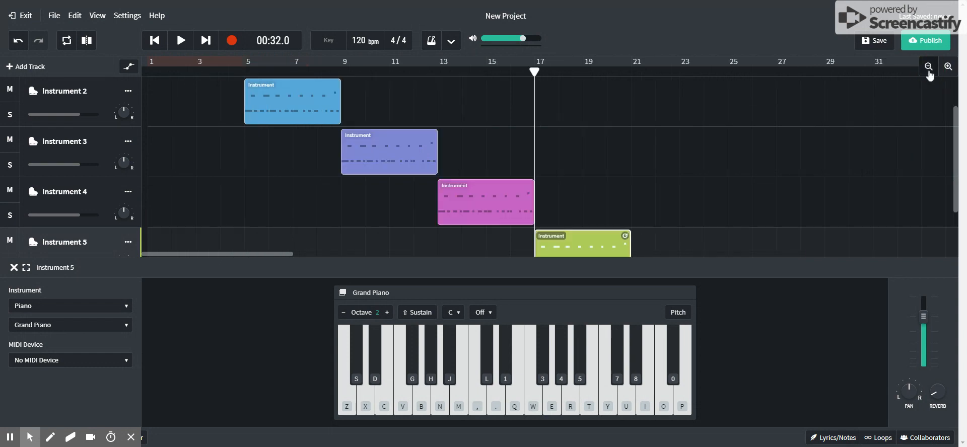
pyautogui.scroll(-1, 600, 184)
pyautogui.scroll(1, 598, 182)
pyautogui.scroll(-1, 600, 183)
pyautogui.scroll(2, 601, 185)
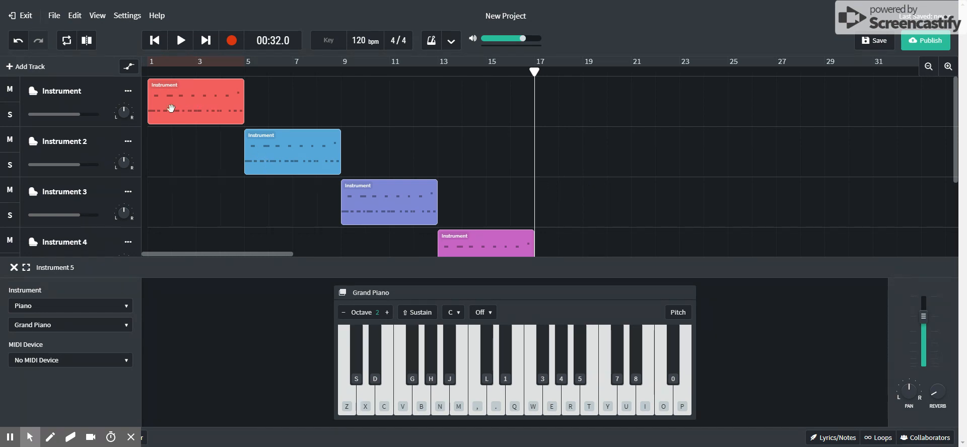
pyautogui.scroll(-1, 219, 130)
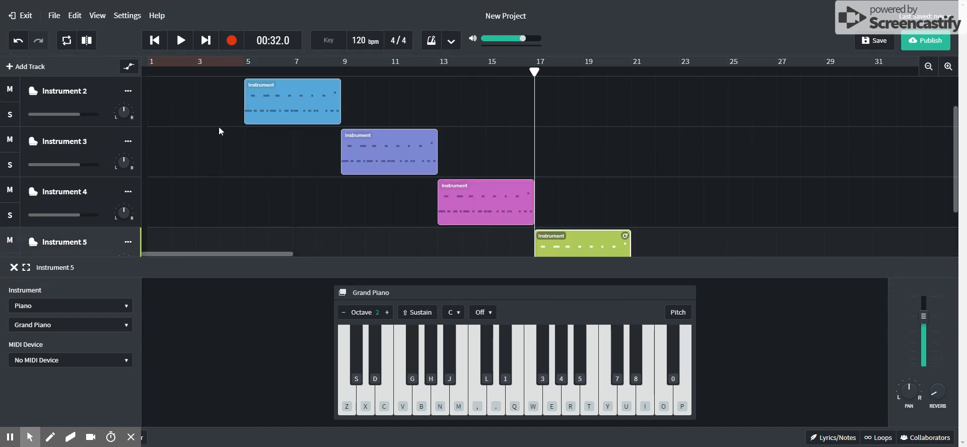
pyautogui.scroll(-2, 230, 133)
pyautogui.scroll(3, 232, 135)
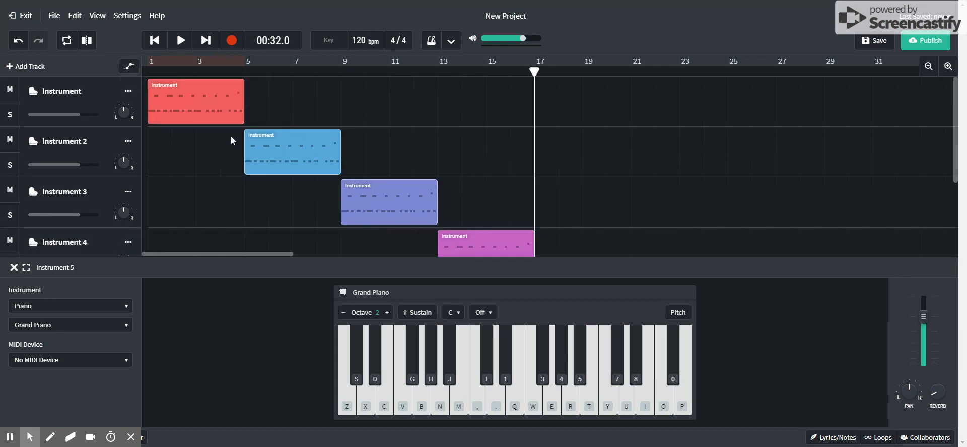